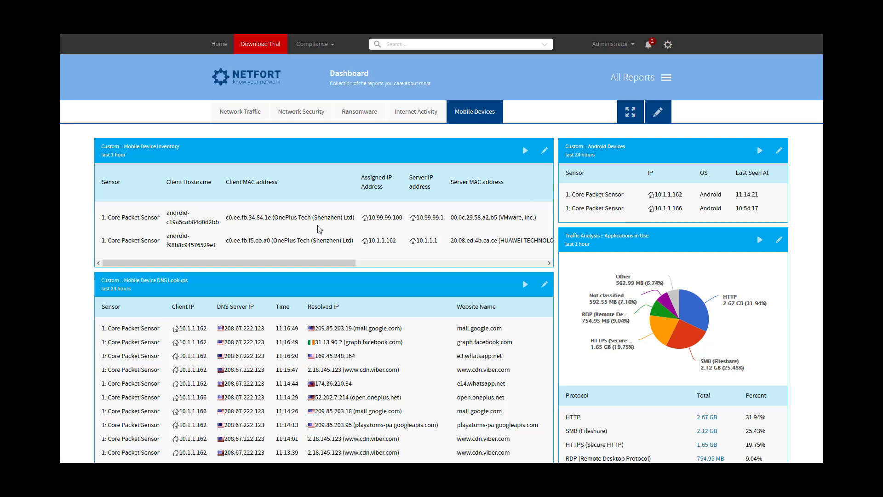
{"action": "left_click_drag", "start_coordinate": [233, 218], "coordinate": [257, 230]}
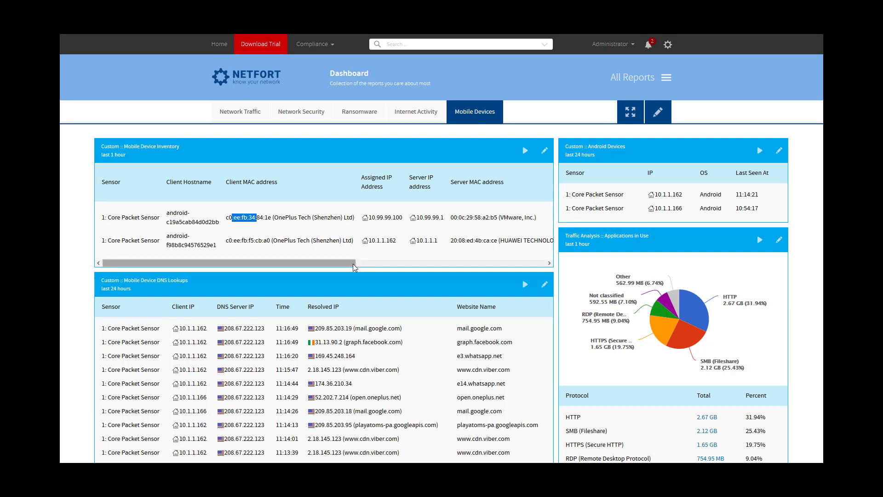
{"action": "left_click_drag", "start_coordinate": [355, 266], "coordinate": [267, 256]}
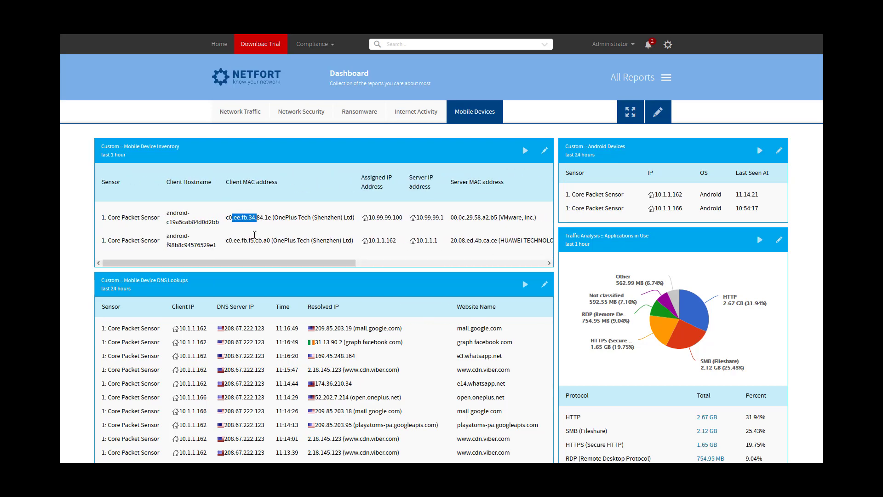
{"action": "left_click", "coordinate": [233, 217]}
{"action": "left_click_drag", "start_coordinate": [228, 218], "coordinate": [270, 217]}
{"action": "left_click_drag", "start_coordinate": [593, 157], "coordinate": [565, 155]}
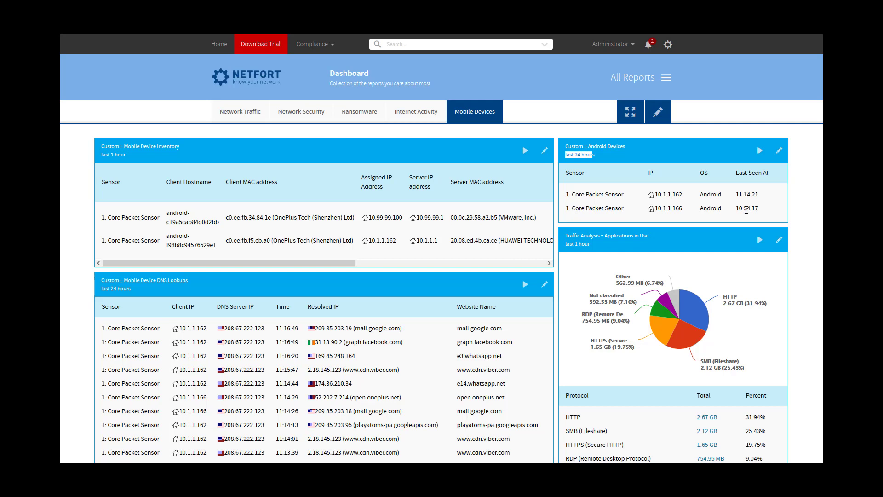
{"action": "left_click", "coordinate": [747, 218]}
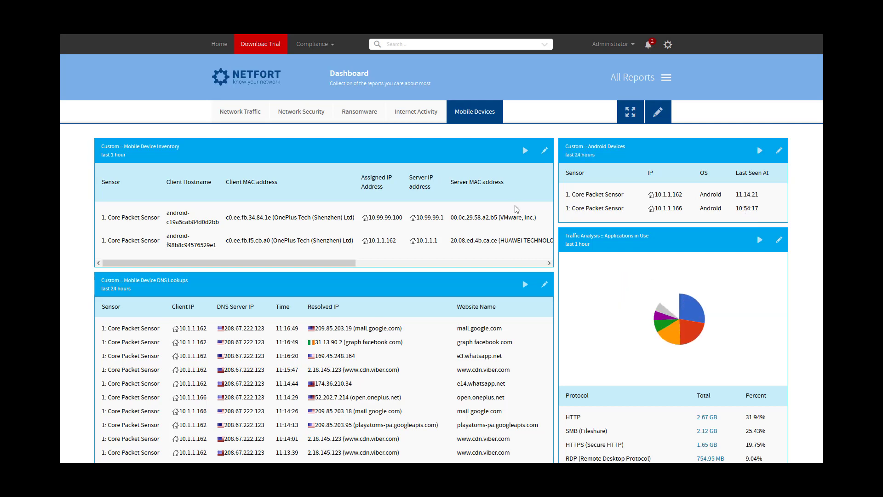
{"action": "scroll", "coordinate": [581, 195], "scroll_direction": "down", "scroll_amount": 3}
{"action": "mouse_move", "coordinate": [616, 218]}
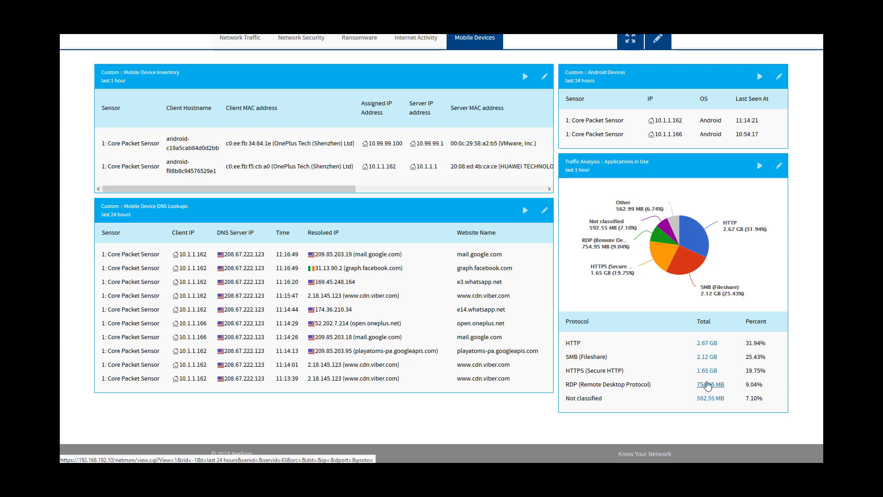
{"action": "scroll", "coordinate": [691, 387], "scroll_direction": "up", "scroll_amount": 3}
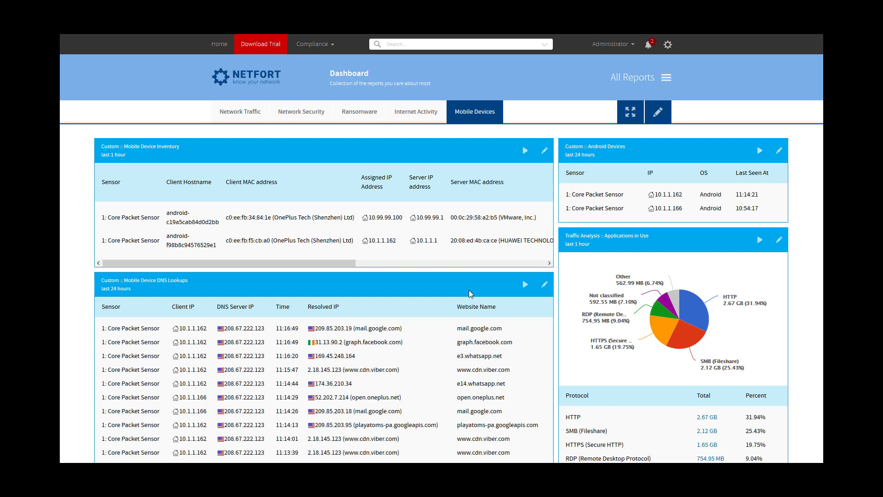
{"action": "scroll", "coordinate": [470, 294], "scroll_direction": "down", "scroll_amount": 2}
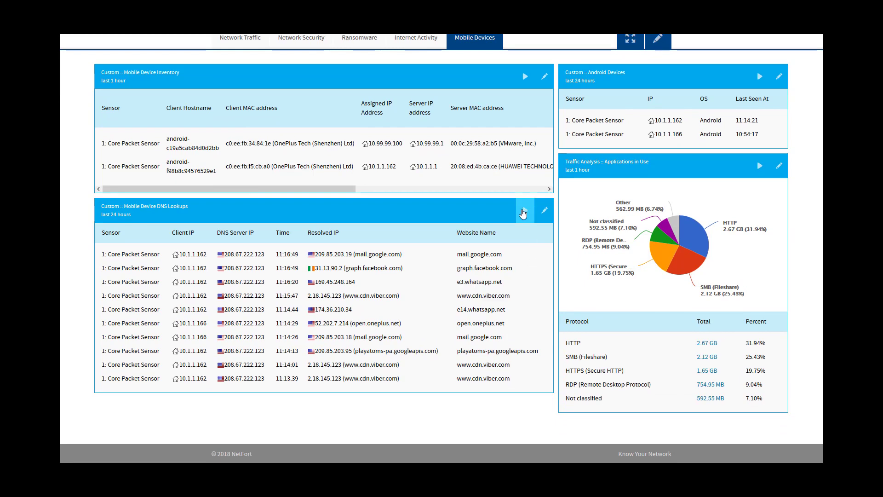
Step: Expand the Mobile Device DNS Lookups panel and highlight the open.oneplus.net lookup row
{"action": "left_click", "coordinate": [526, 214]}
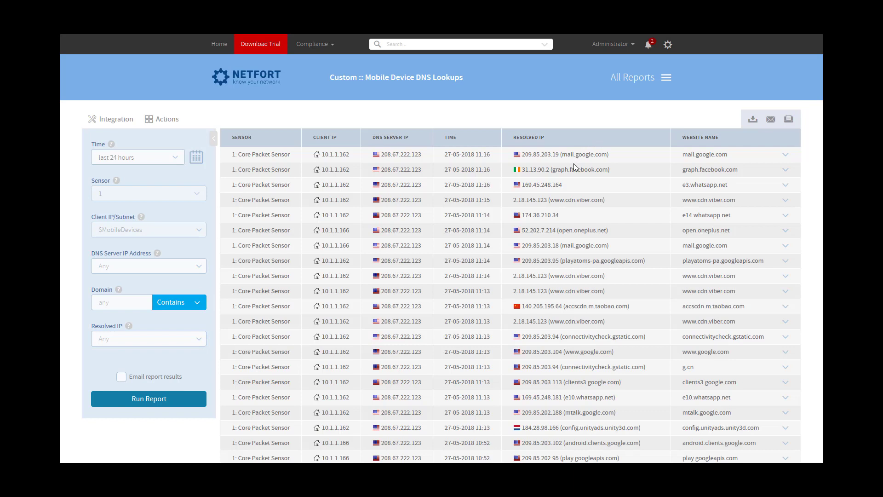
{"action": "left_click_drag", "start_coordinate": [702, 156], "coordinate": [682, 156]}
{"action": "left_click_drag", "start_coordinate": [732, 230], "coordinate": [328, 231]}
{"action": "scroll", "coordinate": [700, 276], "scroll_direction": "down", "scroll_amount": 2}
{"action": "scroll", "coordinate": [703, 312], "scroll_direction": "down", "scroll_amount": 1}
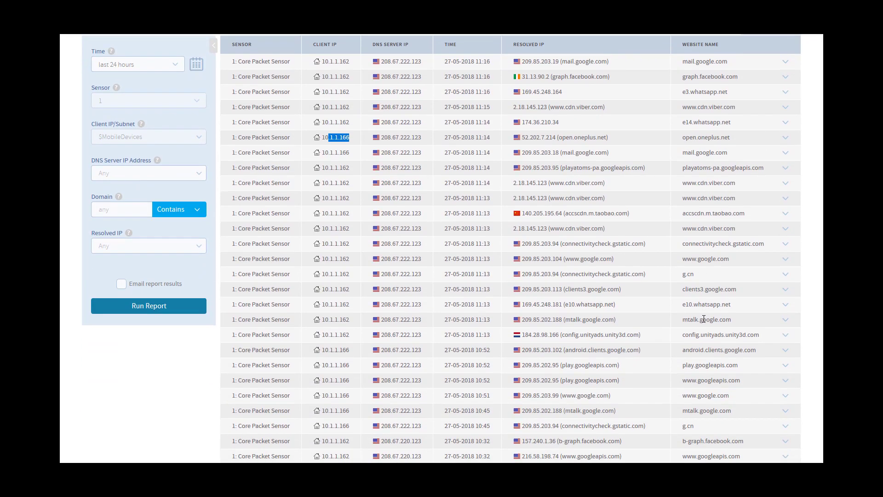
{"action": "scroll", "coordinate": [473, 186], "scroll_direction": "up", "scroll_amount": 3}
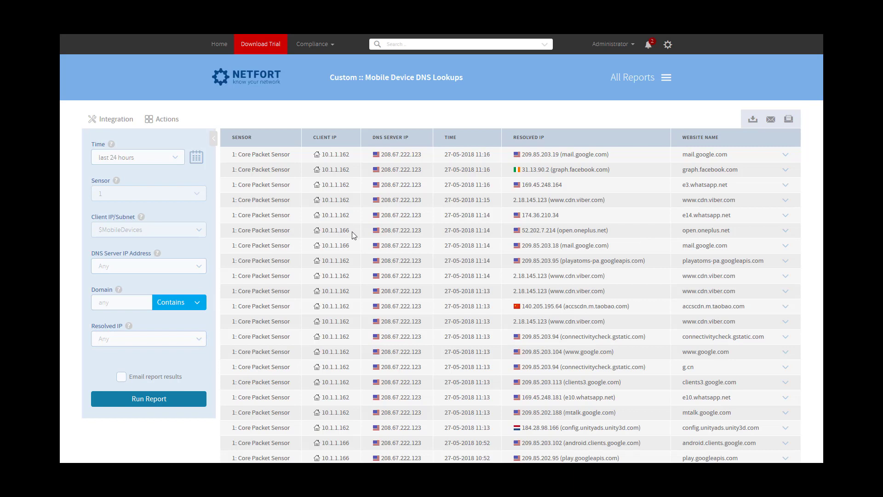
Step: Copy client IP 10.1.1.166 into the Search box and run the search for it
{"action": "left_click_drag", "start_coordinate": [351, 231], "coordinate": [322, 230]}
{"action": "right_click", "coordinate": [324, 230]}
{"action": "left_click", "coordinate": [343, 239]}
{"action": "left_click", "coordinate": [475, 41]}
{"action": "right_click", "coordinate": [473, 43]}
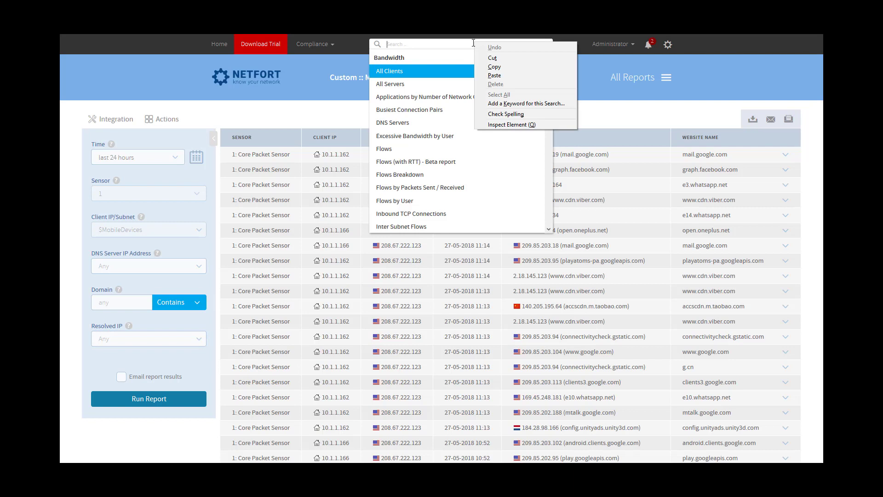
{"action": "left_click", "coordinate": [495, 75]}
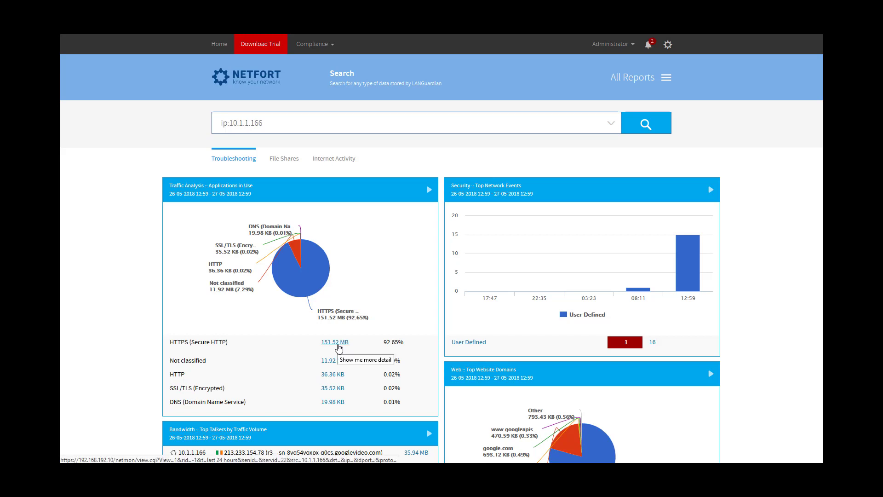
{"action": "scroll", "coordinate": [339, 347], "scroll_direction": "down", "scroll_amount": 3}
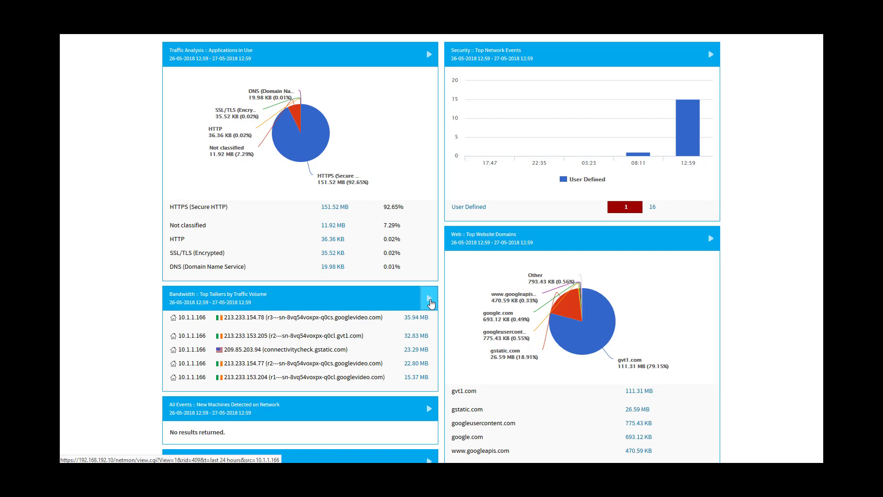
{"action": "left_click", "coordinate": [430, 303]}
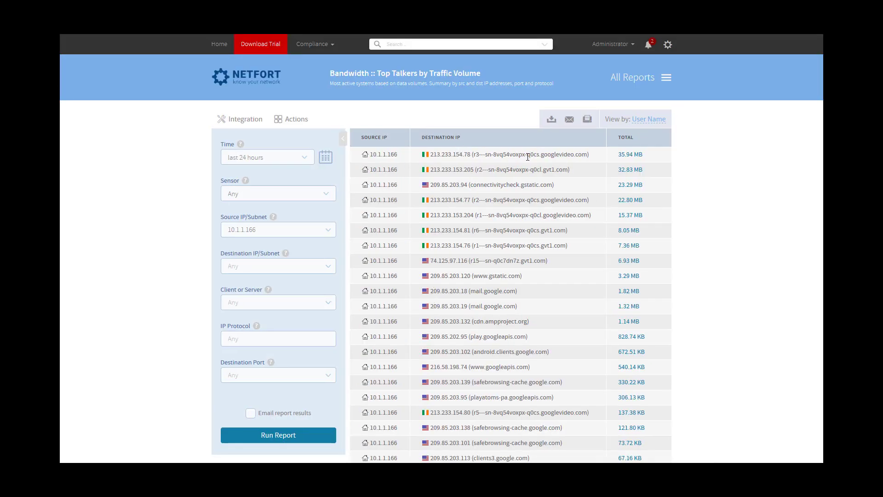
{"action": "left_click_drag", "start_coordinate": [528, 157], "coordinate": [556, 158]}
{"action": "scroll", "coordinate": [523, 402], "scroll_direction": "down", "scroll_amount": 2}
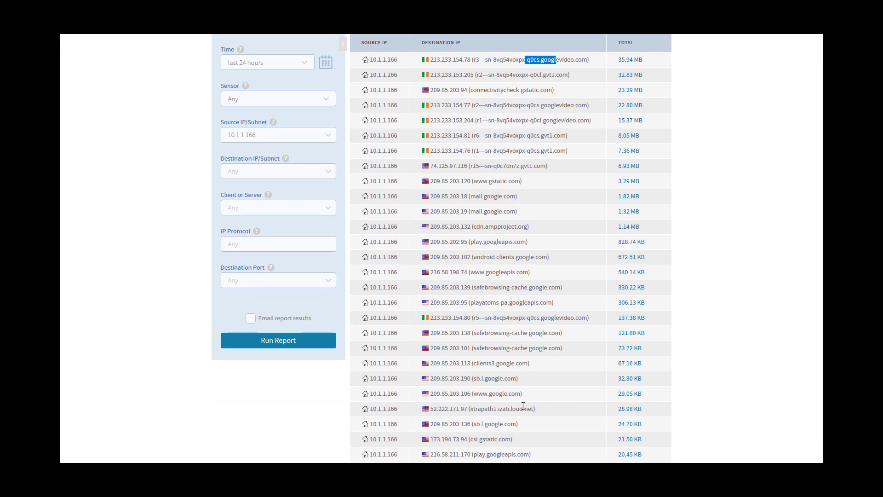
{"action": "scroll", "coordinate": [523, 405], "scroll_direction": "up", "scroll_amount": 2}
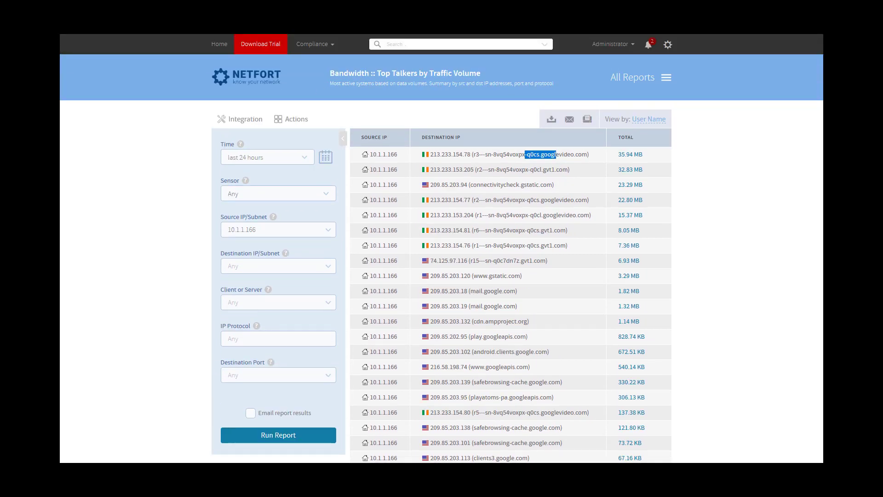
{"action": "key", "text": "alt+Left"}
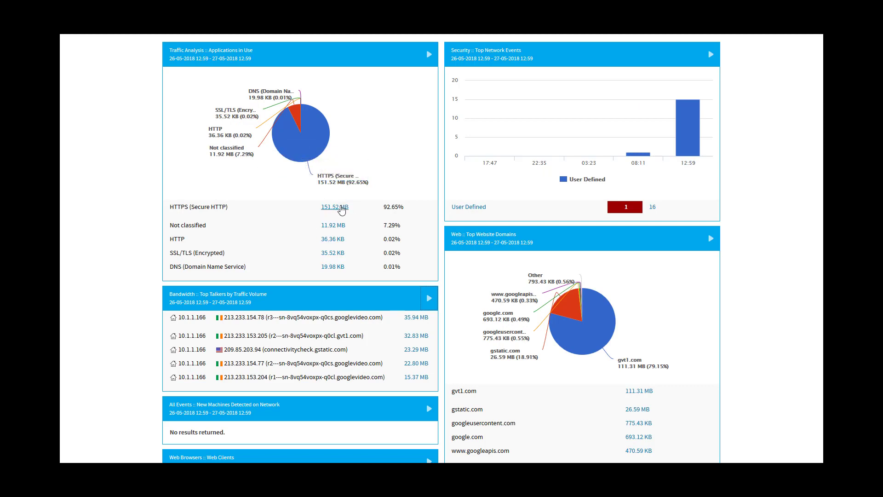
Step: Select ONEPLUS/A in the Web Clients user-agent and scroll DNS Lookups right to show website names
{"action": "scroll", "coordinate": [506, 276], "scroll_direction": "down", "scroll_amount": 2}
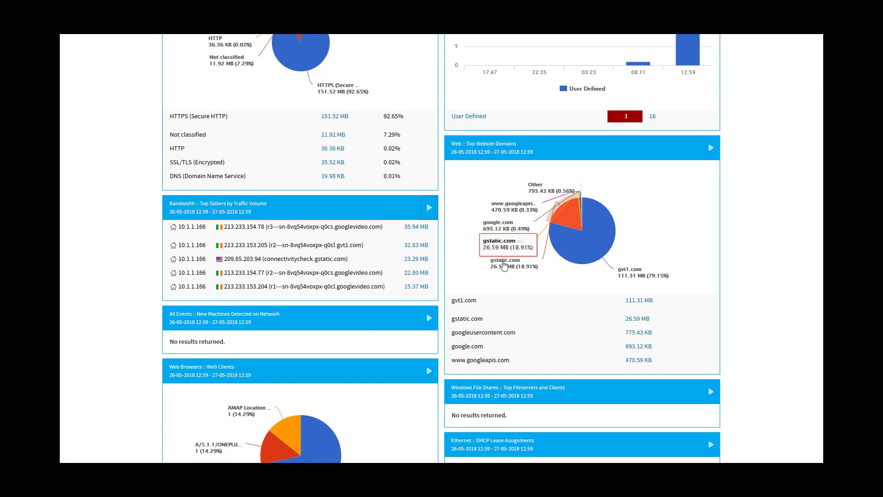
{"action": "scroll", "coordinate": [502, 269], "scroll_direction": "down", "scroll_amount": 5}
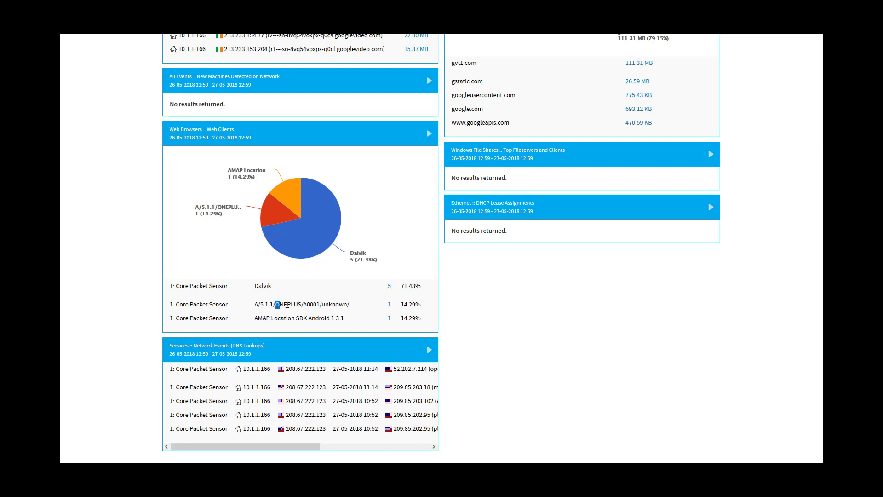
{"action": "left_click_drag", "start_coordinate": [287, 304], "coordinate": [307, 305]}
{"action": "left_click_drag", "start_coordinate": [319, 450], "coordinate": [426, 436]}
Step: Expand the DNS Lookups panel for 10.1.1.166 and scroll through all 126 records, then back up
{"action": "left_click", "coordinate": [426, 356]}
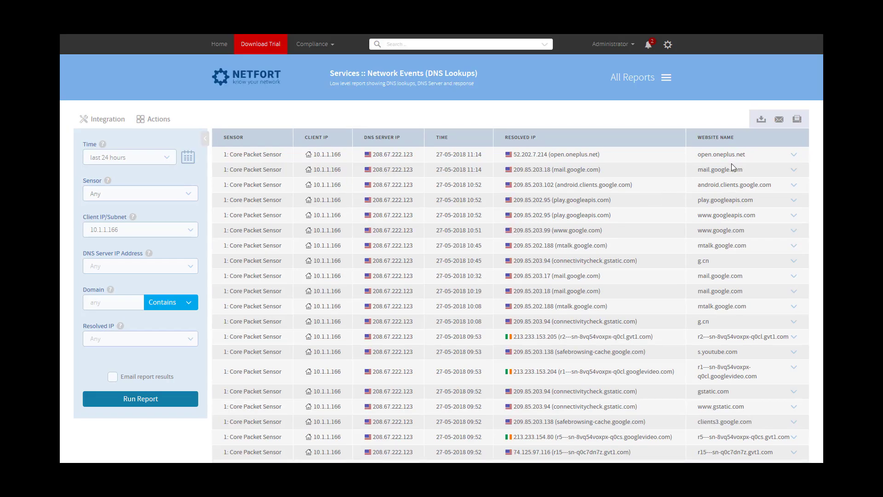
{"action": "scroll", "coordinate": [731, 165], "scroll_direction": "down", "scroll_amount": 2}
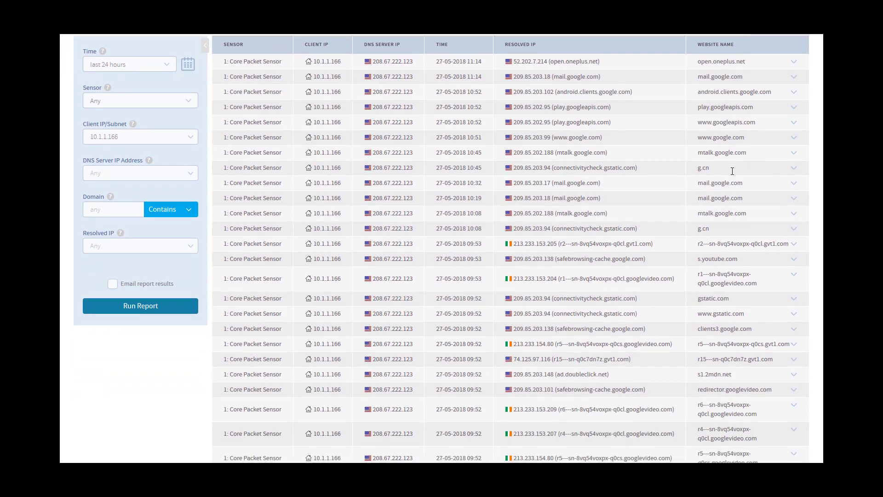
{"action": "scroll", "coordinate": [732, 171], "scroll_direction": "down", "scroll_amount": 2}
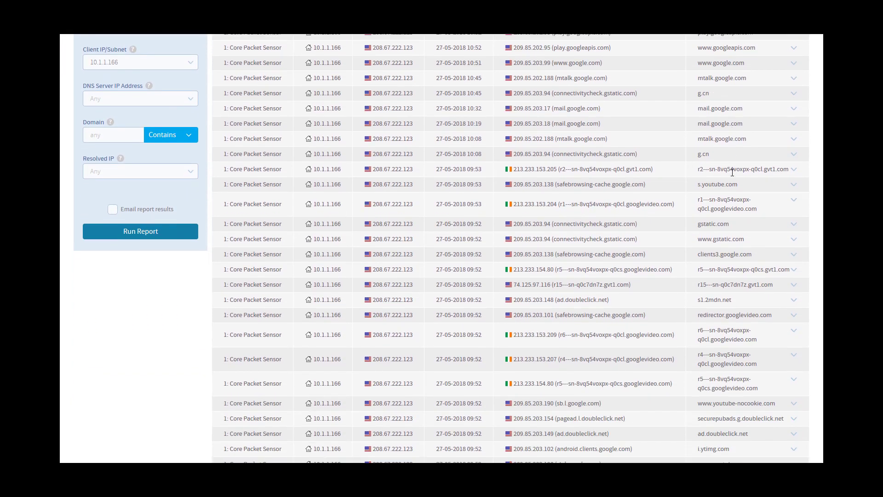
{"action": "scroll", "coordinate": [732, 176], "scroll_direction": "down", "scroll_amount": 3}
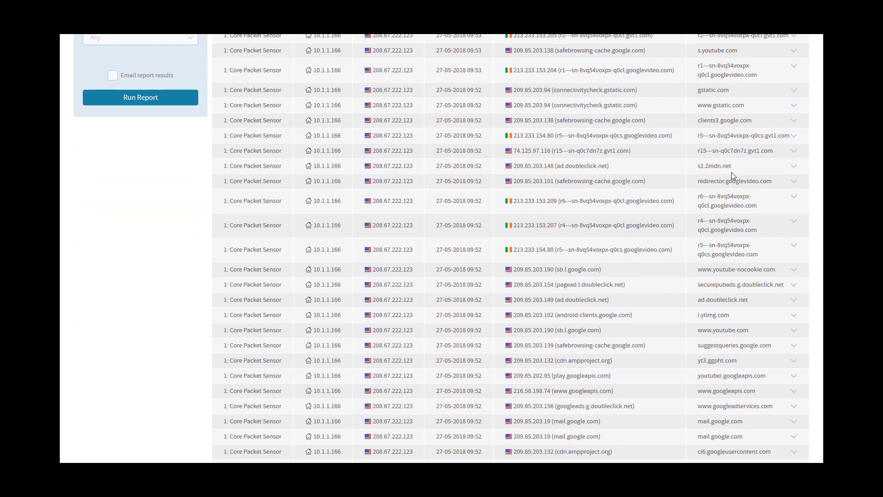
{"action": "scroll", "coordinate": [732, 177], "scroll_direction": "down", "scroll_amount": 2}
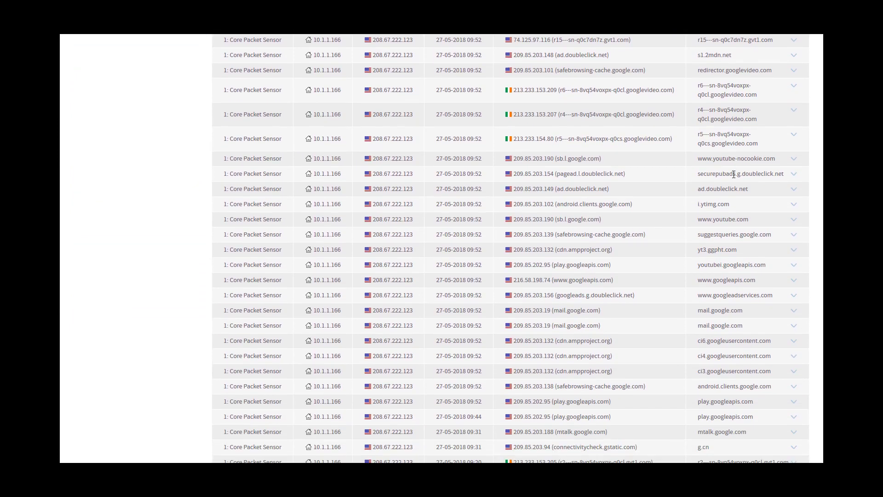
{"action": "scroll", "coordinate": [735, 180], "scroll_direction": "down", "scroll_amount": 4}
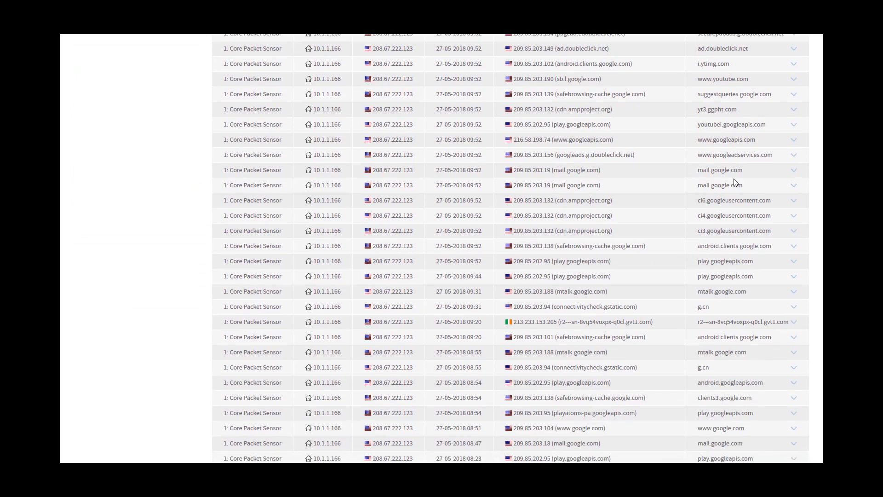
{"action": "scroll", "coordinate": [734, 183], "scroll_direction": "down", "scroll_amount": 2}
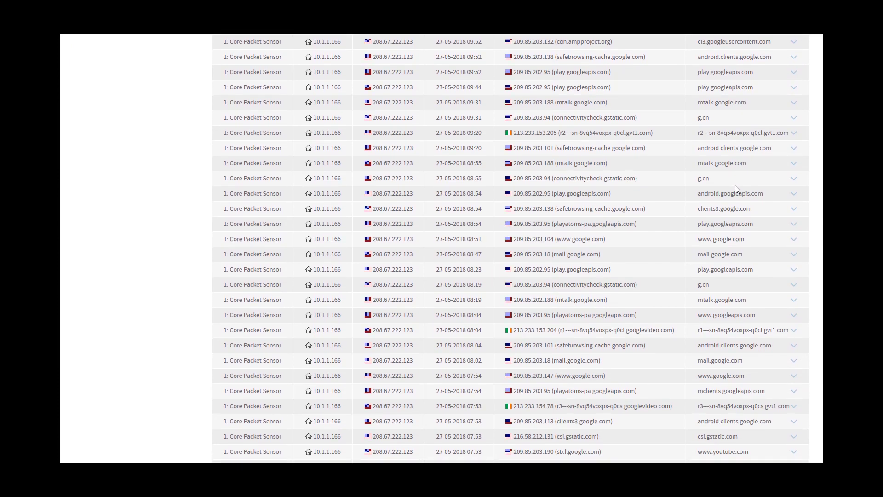
{"action": "scroll", "coordinate": [736, 186], "scroll_direction": "down", "scroll_amount": 2}
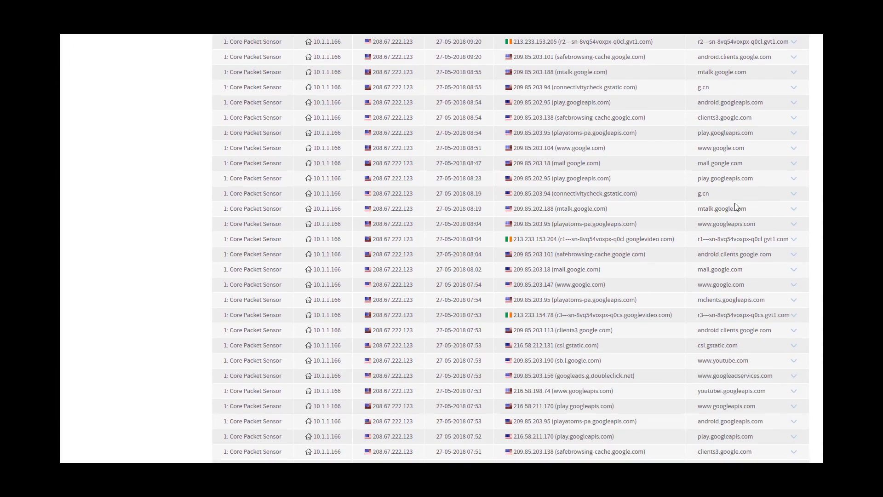
{"action": "scroll", "coordinate": [735, 207], "scroll_direction": "down", "scroll_amount": 4}
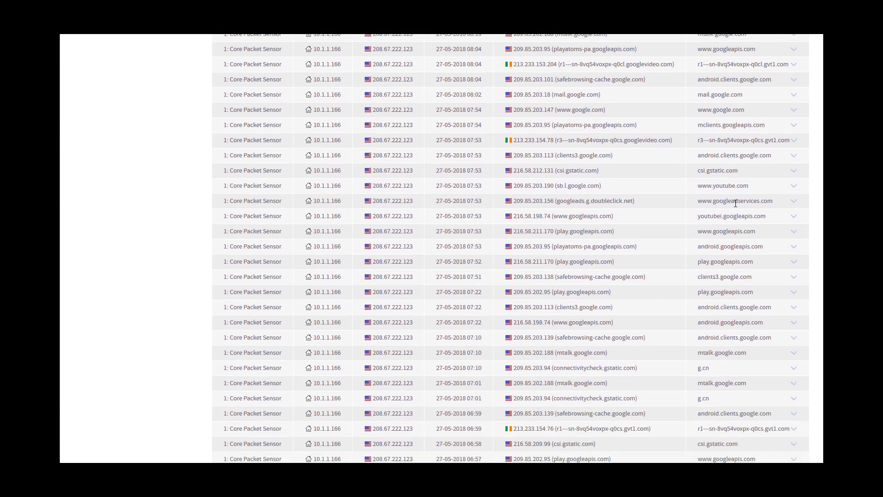
{"action": "scroll", "coordinate": [735, 202], "scroll_direction": "down", "scroll_amount": 3}
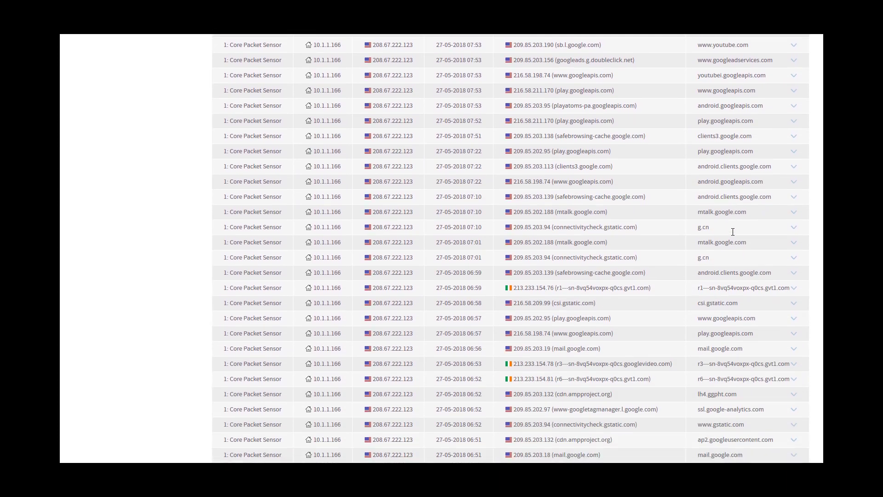
{"action": "scroll", "coordinate": [732, 231], "scroll_direction": "down", "scroll_amount": 2}
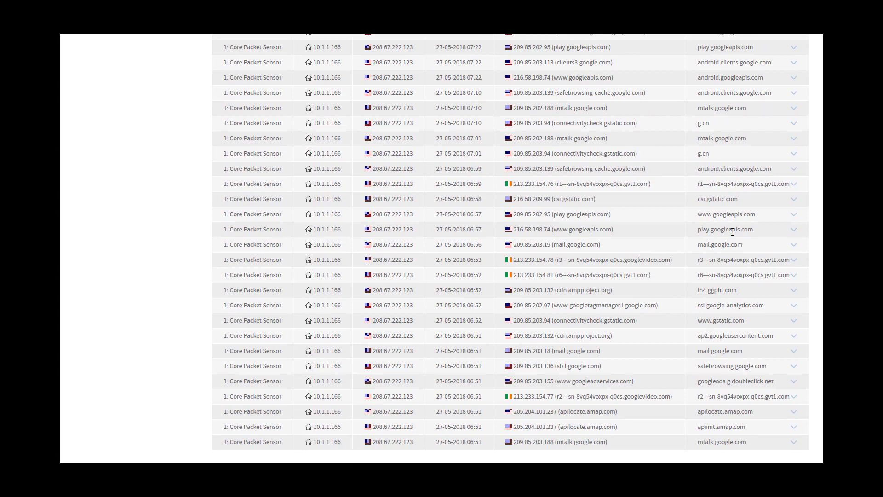
{"action": "scroll", "coordinate": [733, 233], "scroll_direction": "down", "scroll_amount": 2}
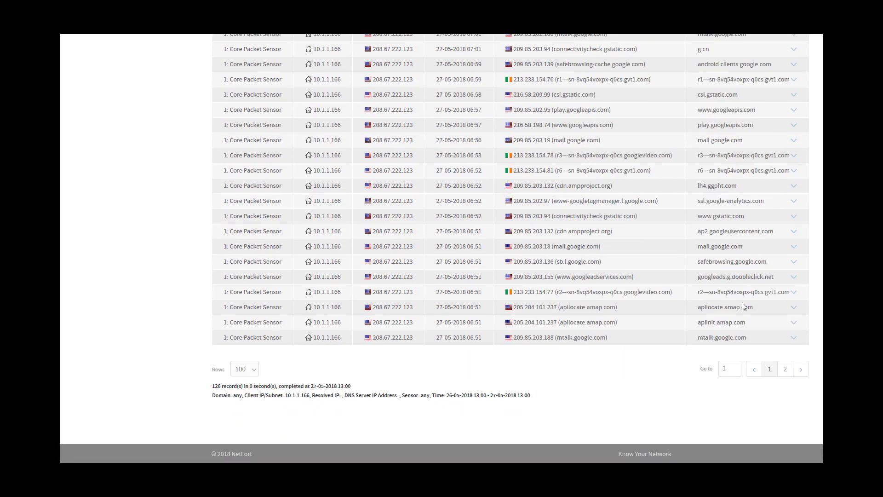
{"action": "scroll", "coordinate": [733, 322], "scroll_direction": "up", "scroll_amount": 15}
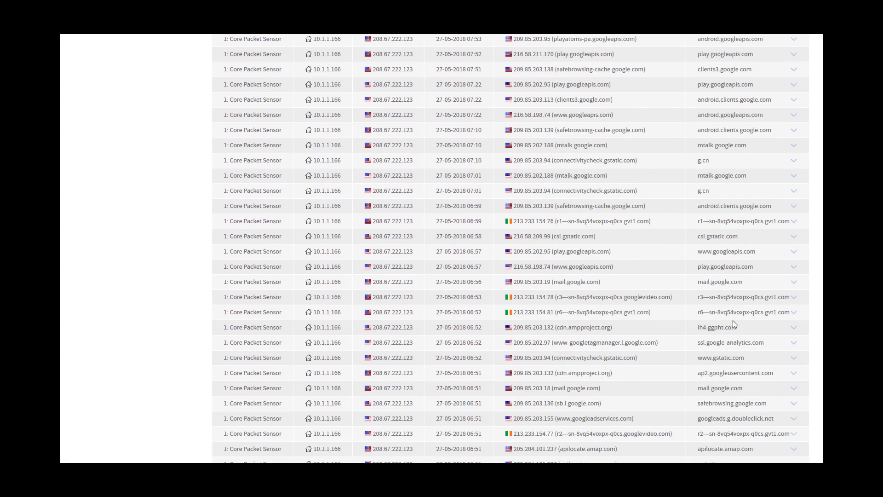
{"action": "scroll", "coordinate": [737, 314], "scroll_direction": "up", "scroll_amount": 7}
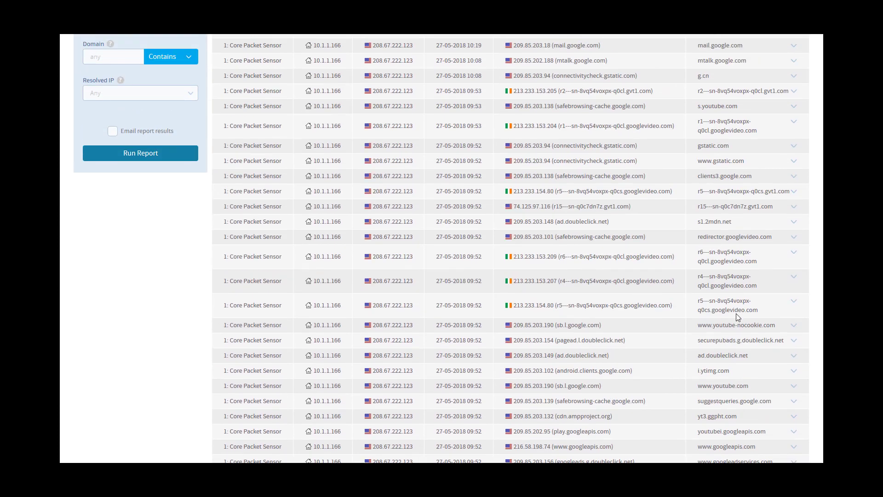
{"action": "scroll", "coordinate": [738, 315], "scroll_direction": "up", "scroll_amount": 2}
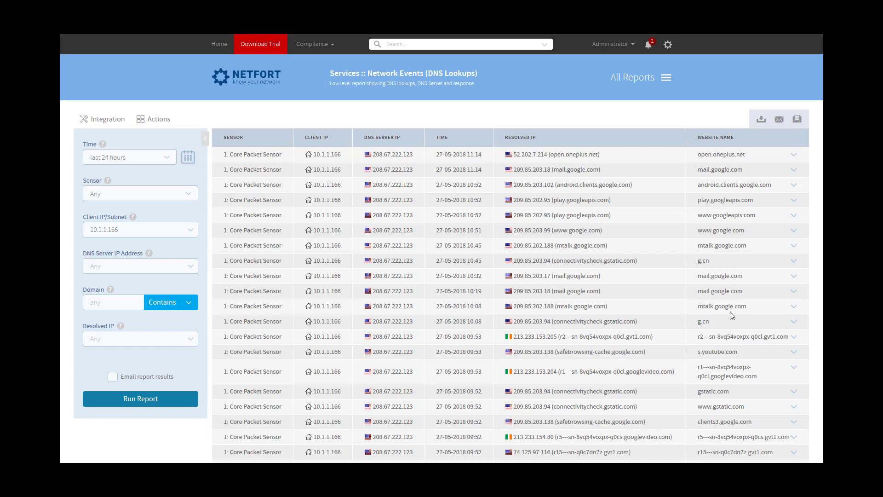
Step: Go back to the Home Dashboard and switch to its Mobile Devices tab
{"action": "left_click", "coordinate": [220, 46]}
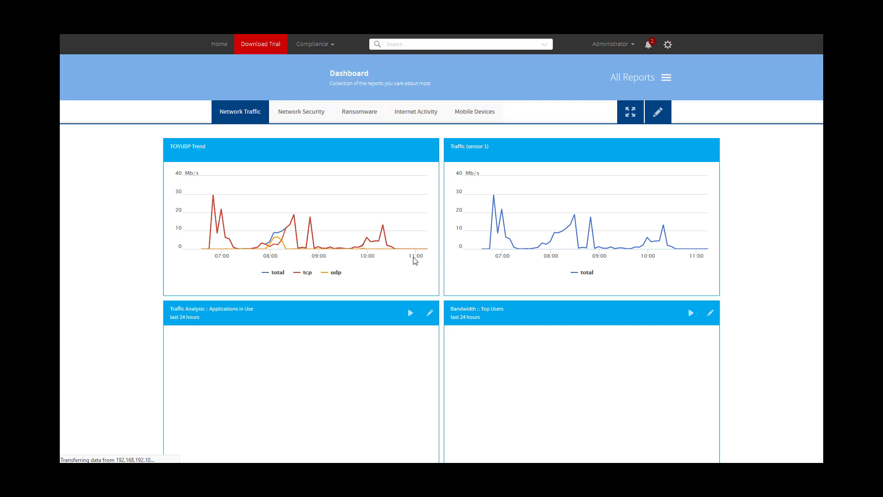
{"action": "left_click", "coordinate": [471, 119]}
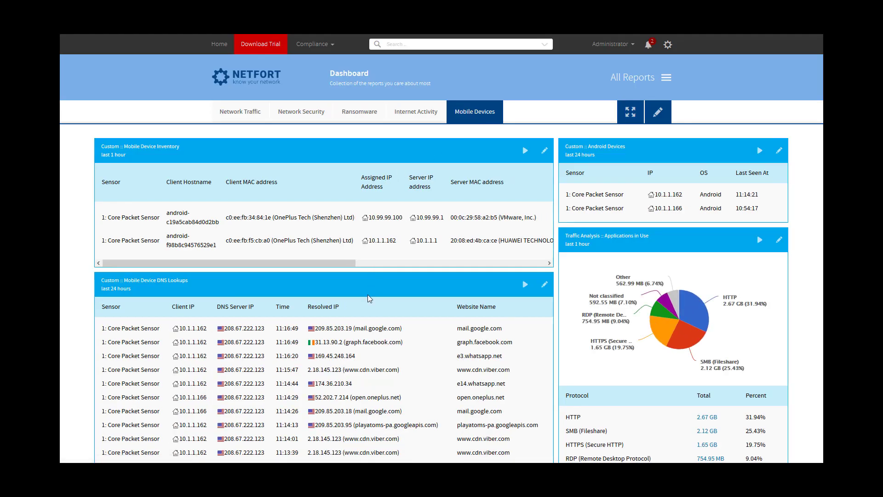